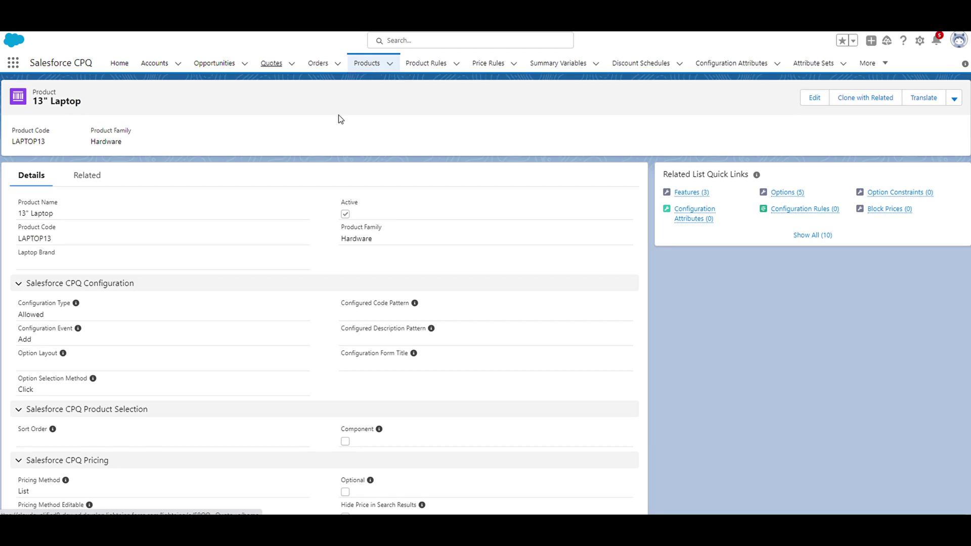
- Show the 13" Laptop's related Features and Options lists
left_click(86, 176)
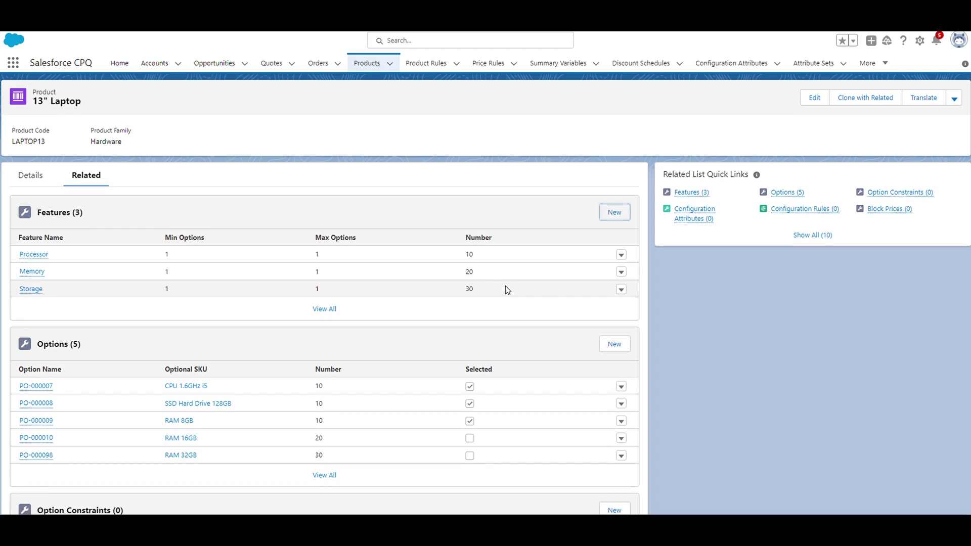
- Start a new 13" Laptop feature named Accessories with Number 40
left_click(621, 215)
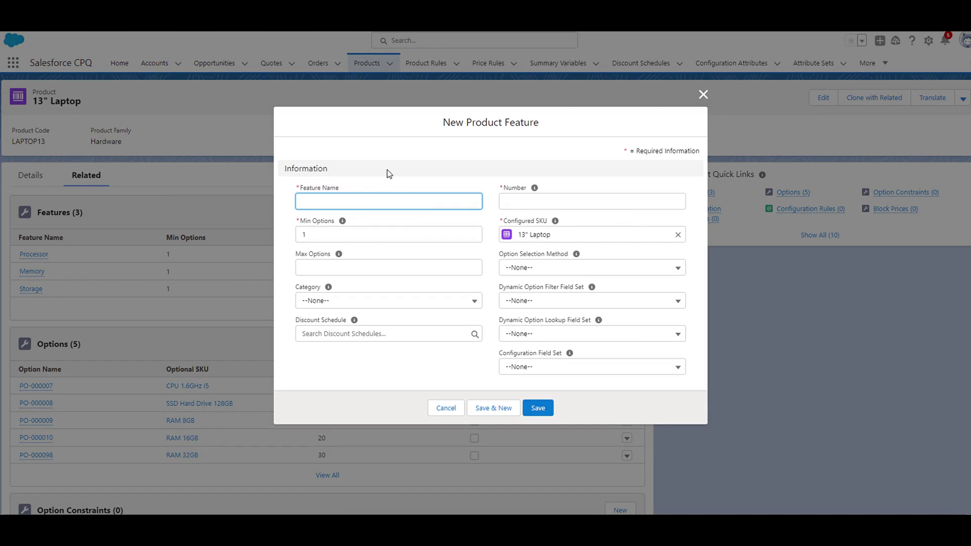
type("Accessories")
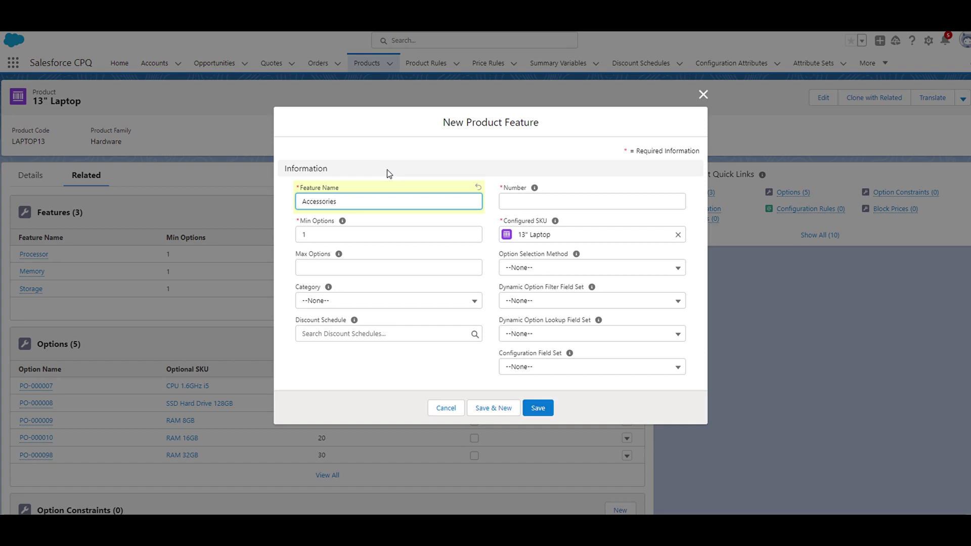
left_click(510, 199)
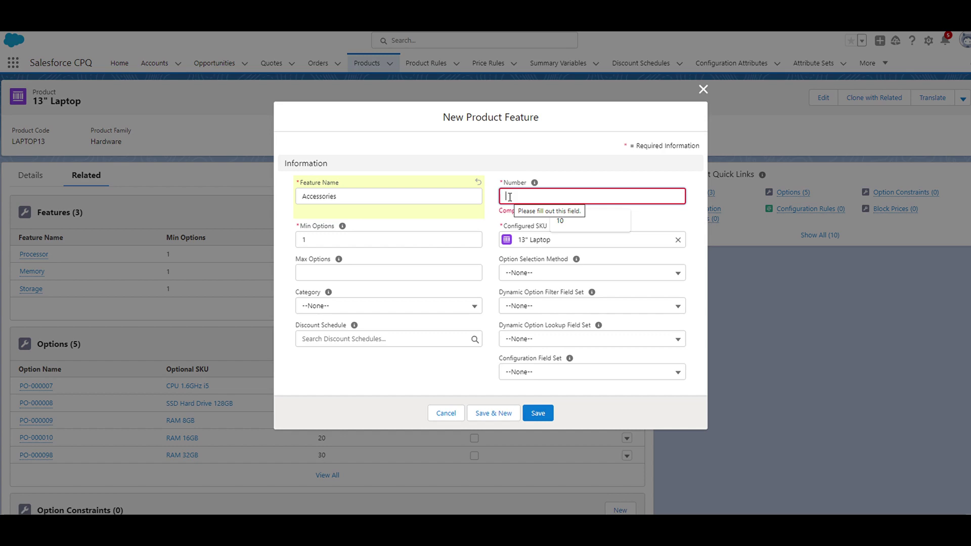
type("40")
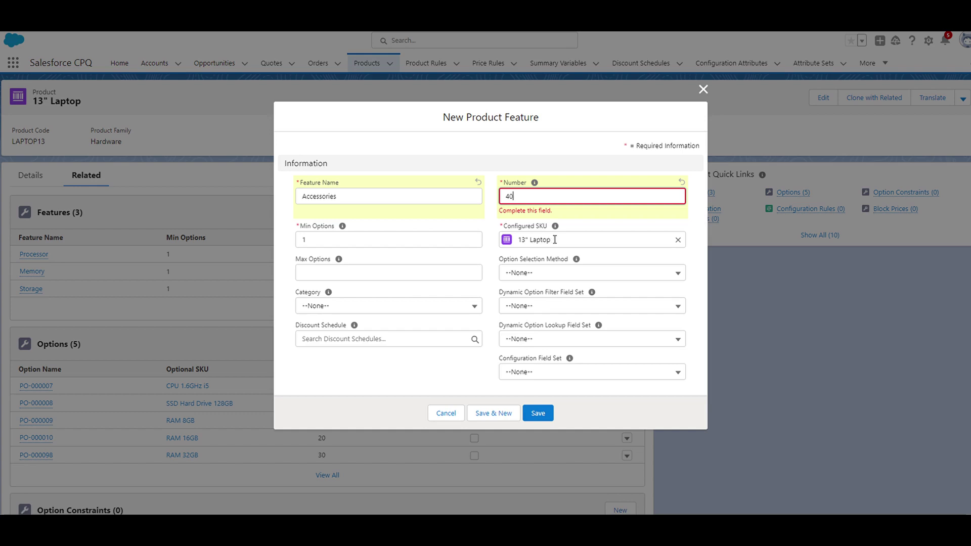
- Leave the Accessories feature's Option Selection Method and Category at --None-- and save it
left_click(562, 272)
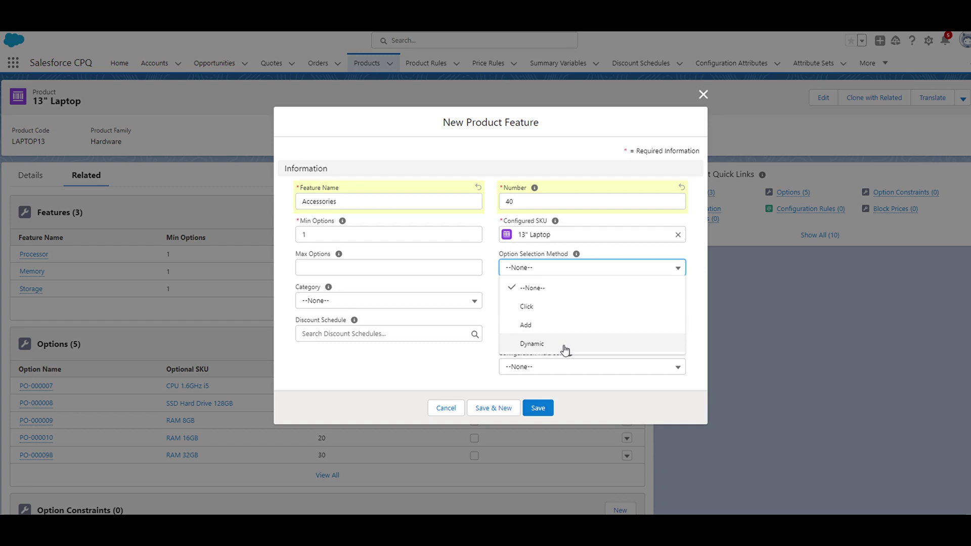
left_click(577, 289)
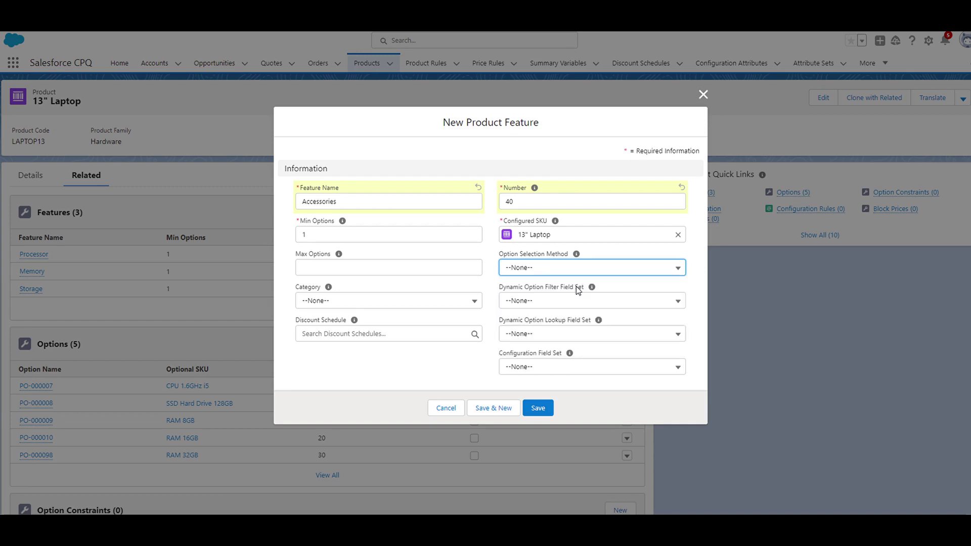
left_click(461, 301)
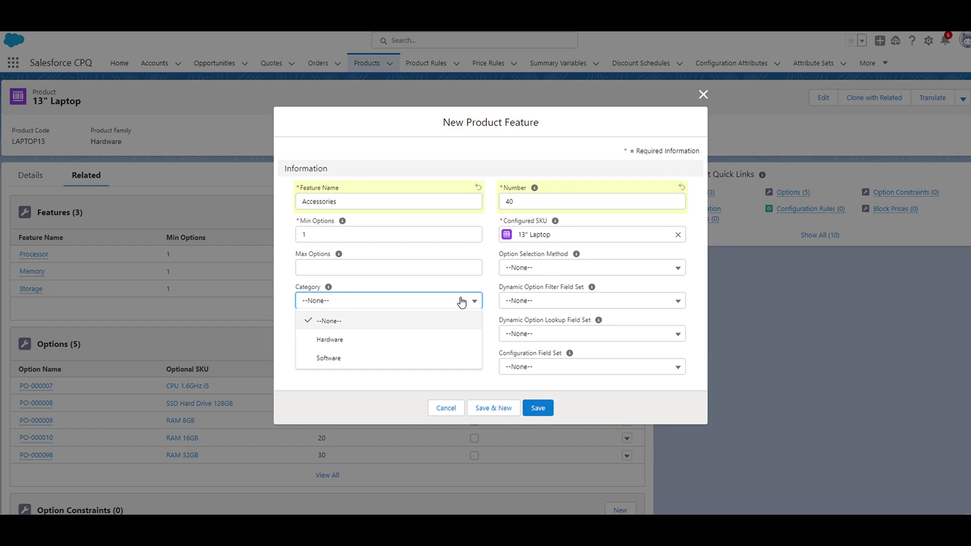
left_click(415, 306)
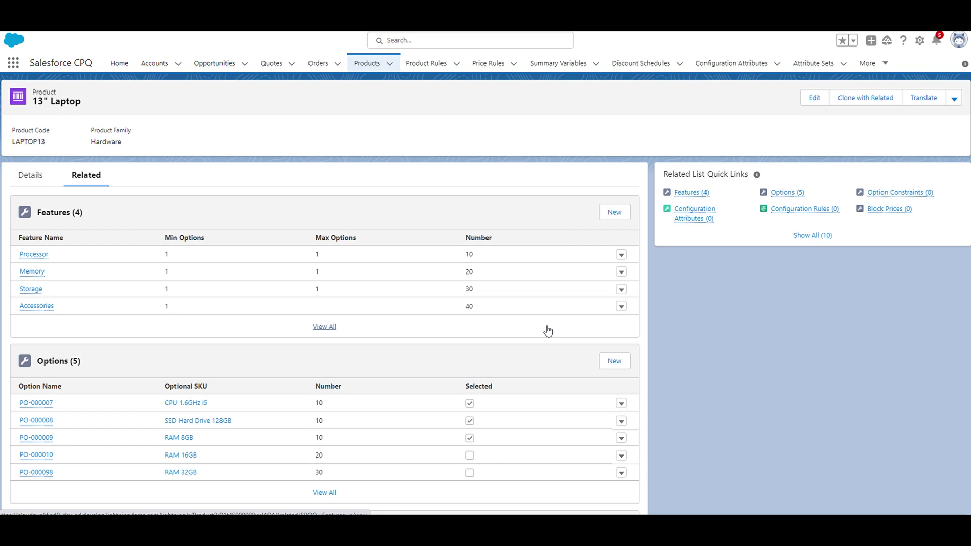
- Add a new laptop option with Optional SKU Mouse, Number 10, in the Accessories feature
left_click(615, 361)
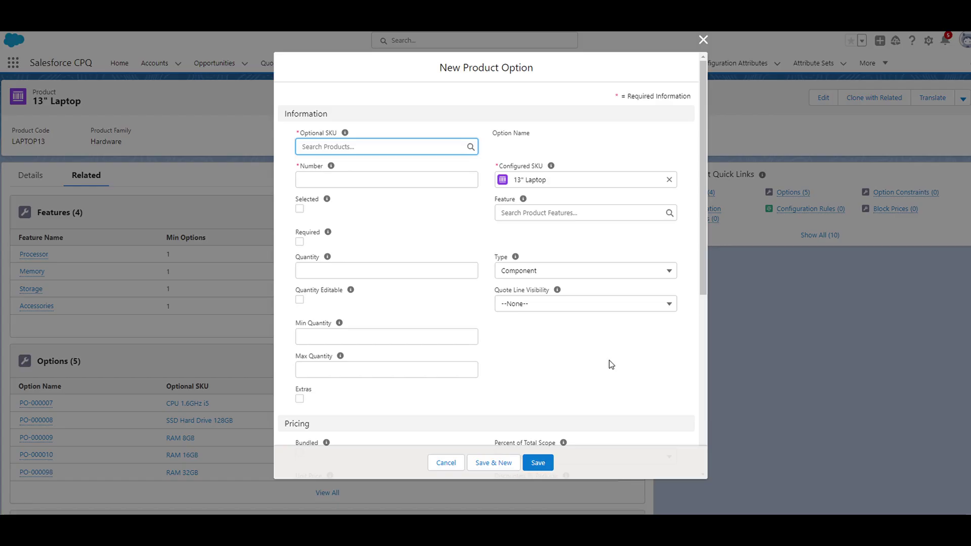
type("Mouse")
left_click(386, 183)
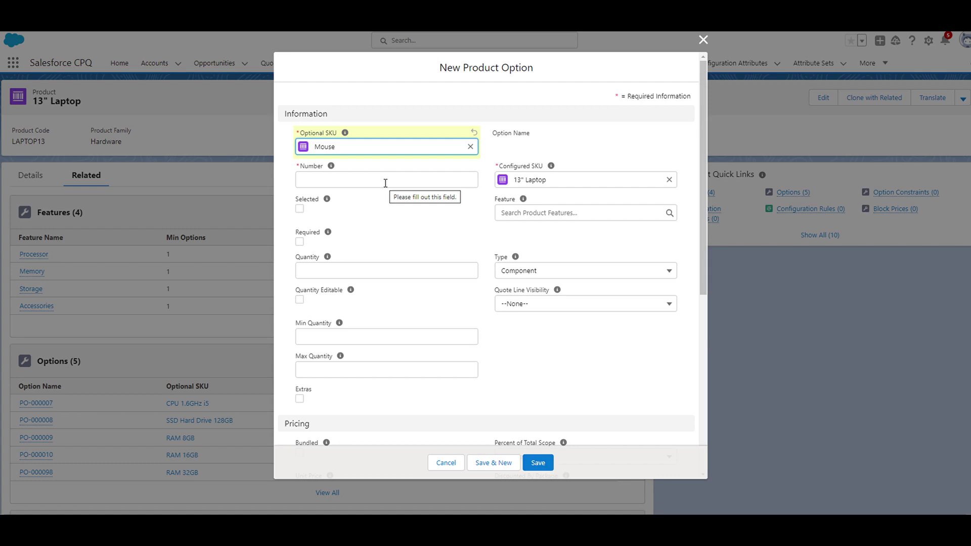
left_click(386, 183)
type("10")
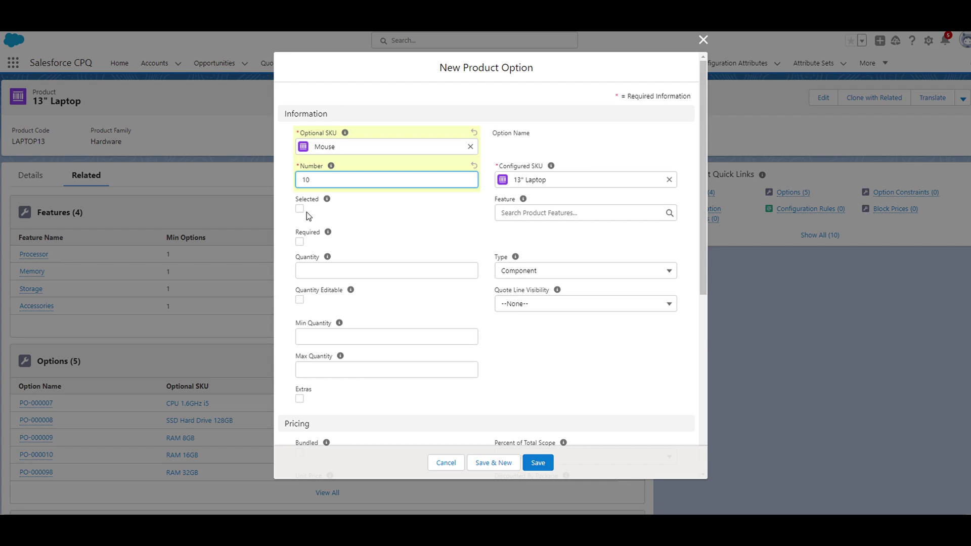
left_click(539, 214)
type("acc")
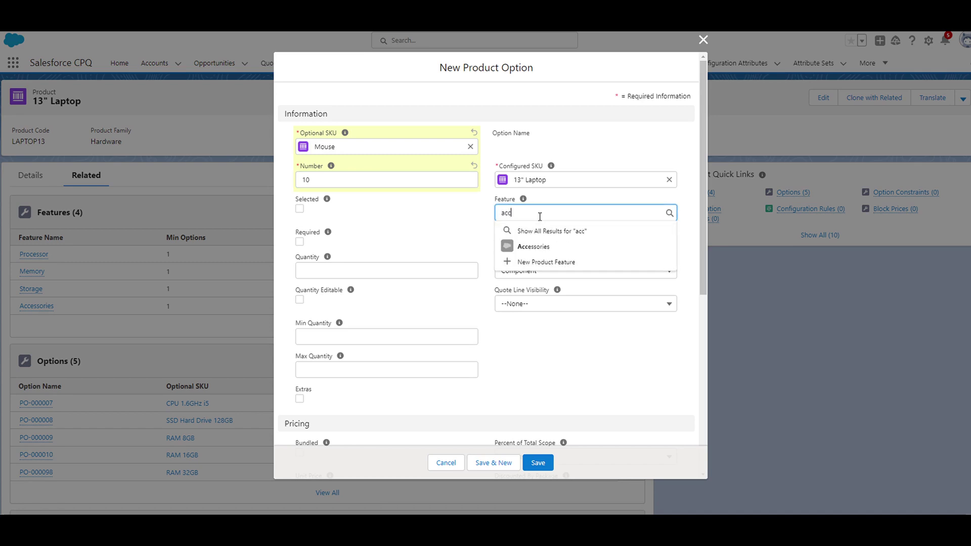
left_click(539, 250)
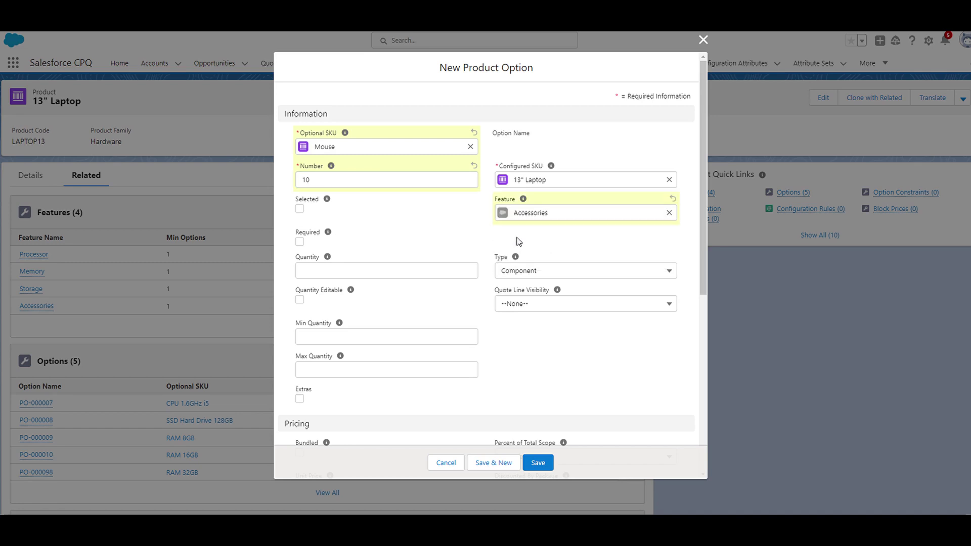
- Give the Mouse option quantity 1, type Accessory, and editable quantity, then save
left_click(410, 277)
type("1")
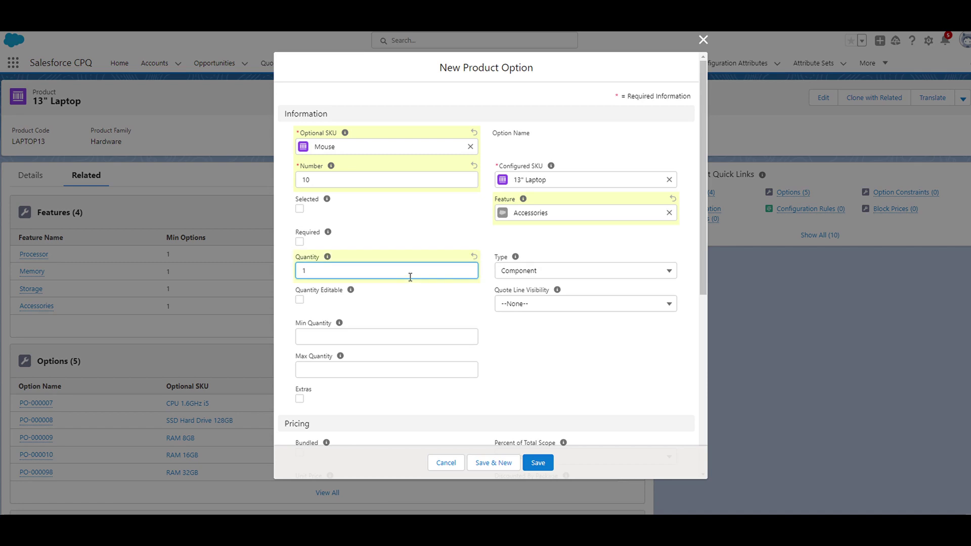
left_click(530, 272)
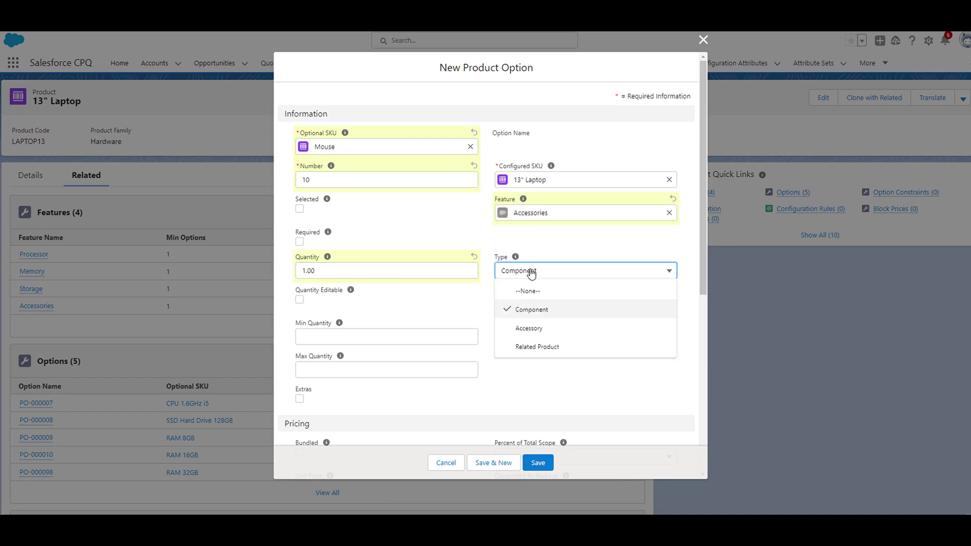
left_click(533, 330)
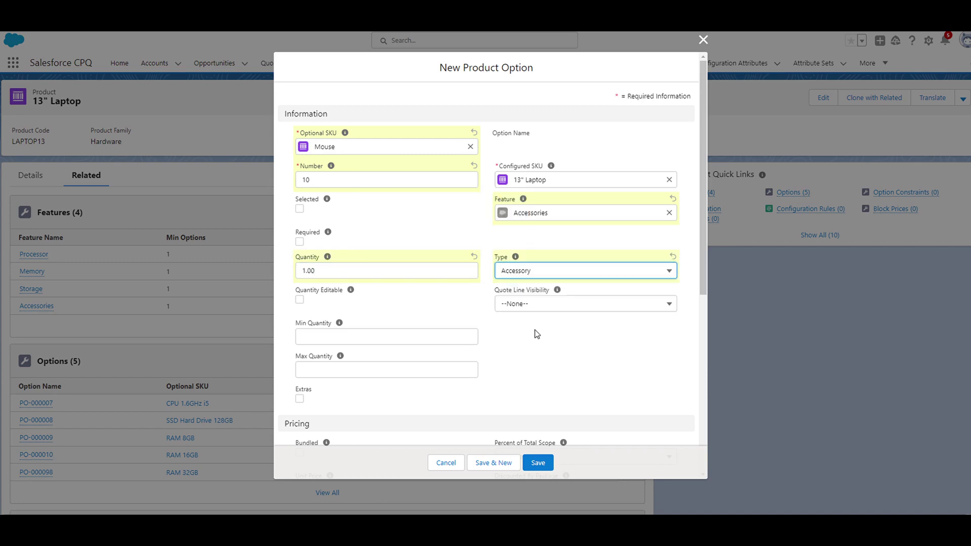
left_click(300, 301)
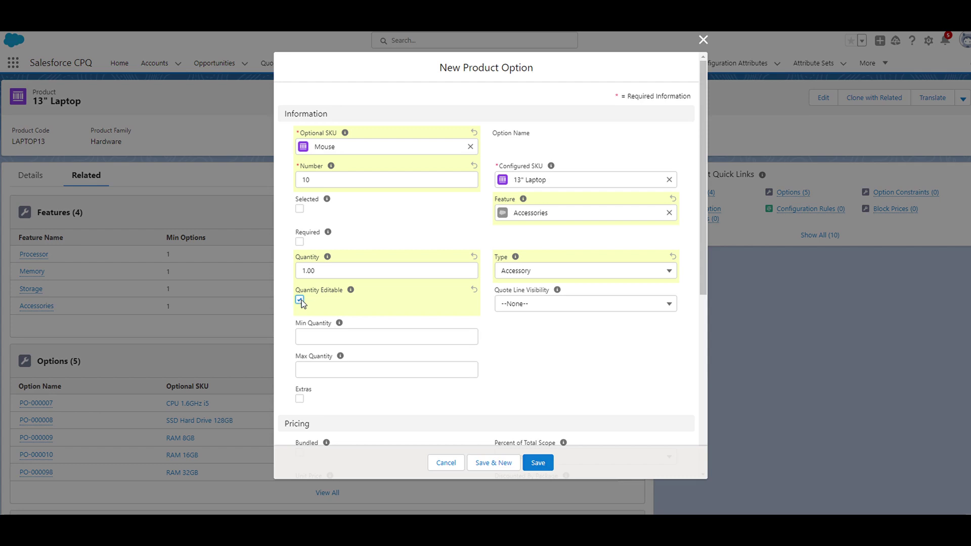
left_click(537, 463)
right_click(537, 463)
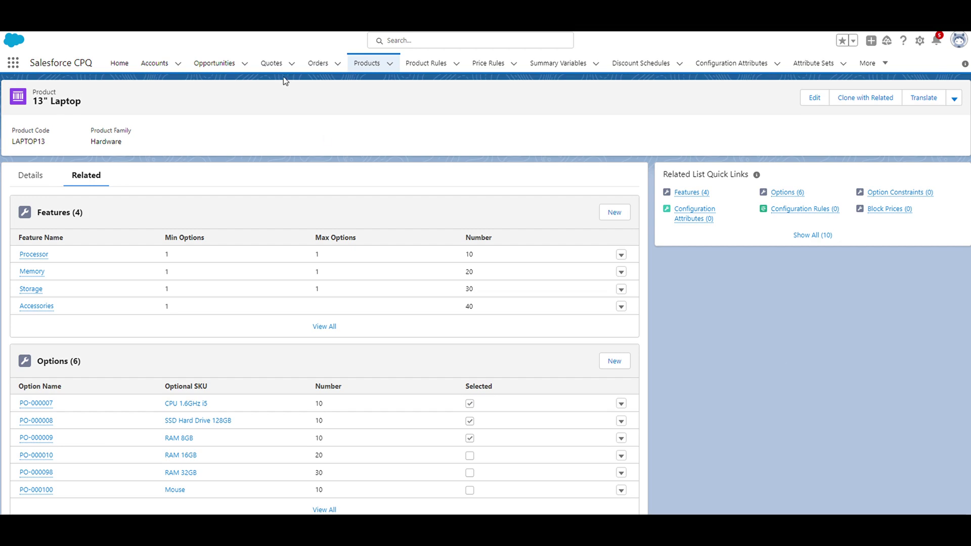
- Open quote Q-00005's line editor and bring up the product selection list
left_click(272, 63)
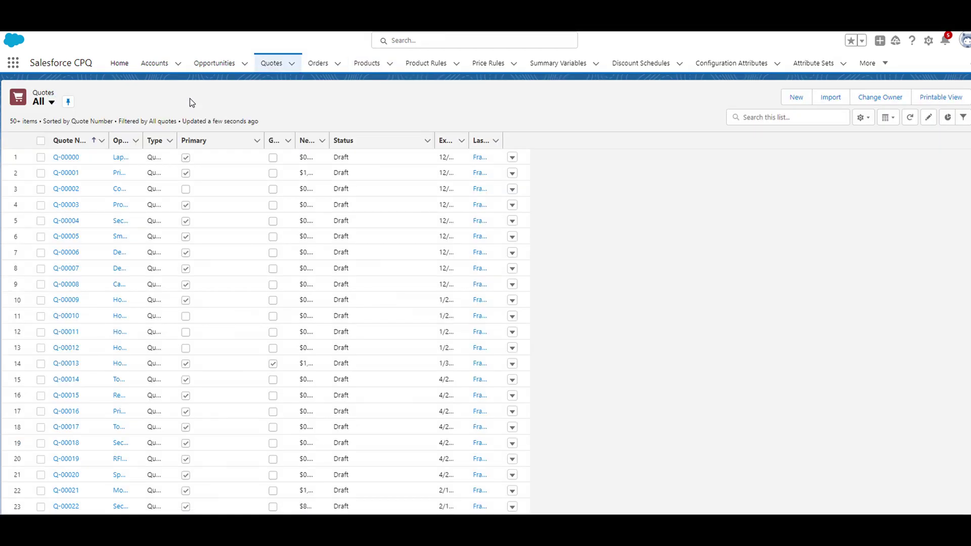
left_click(68, 236)
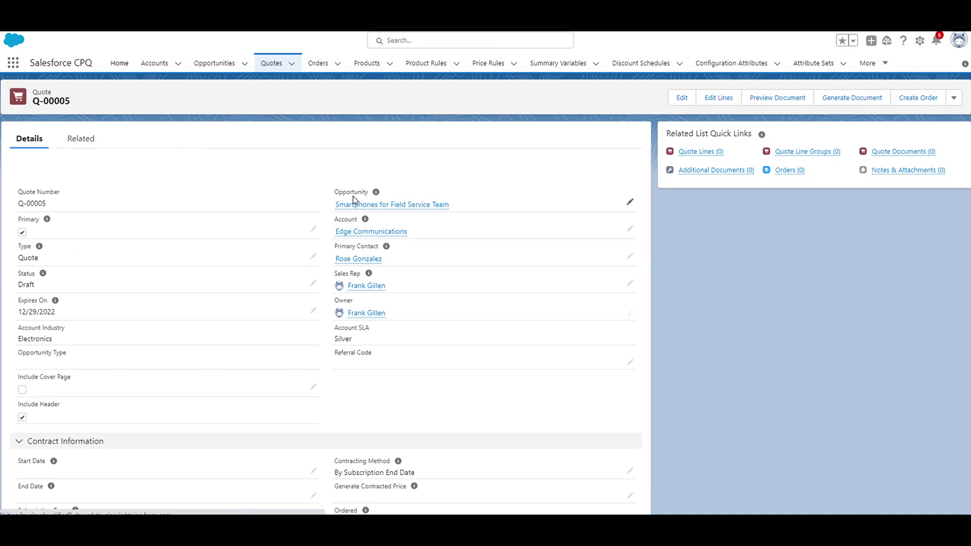
left_click(713, 103)
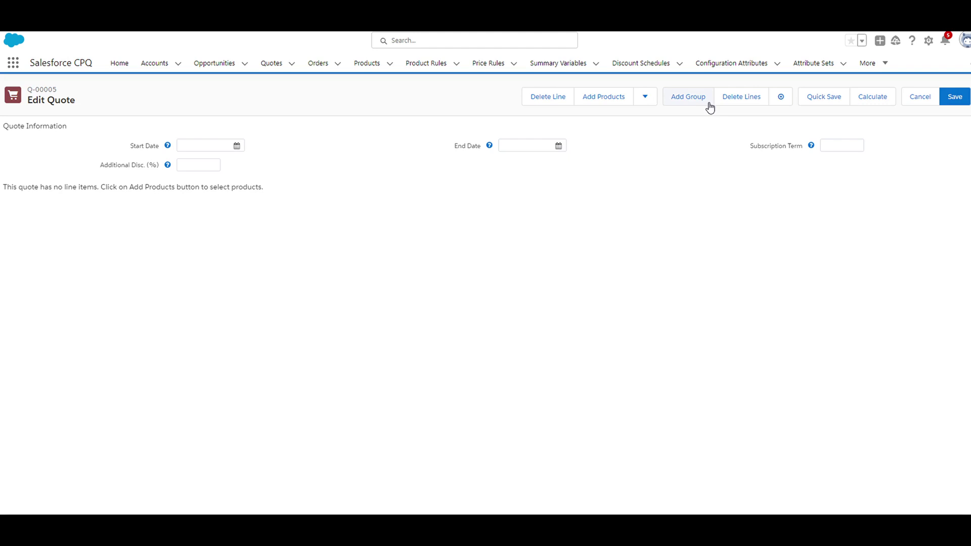
left_click(616, 101)
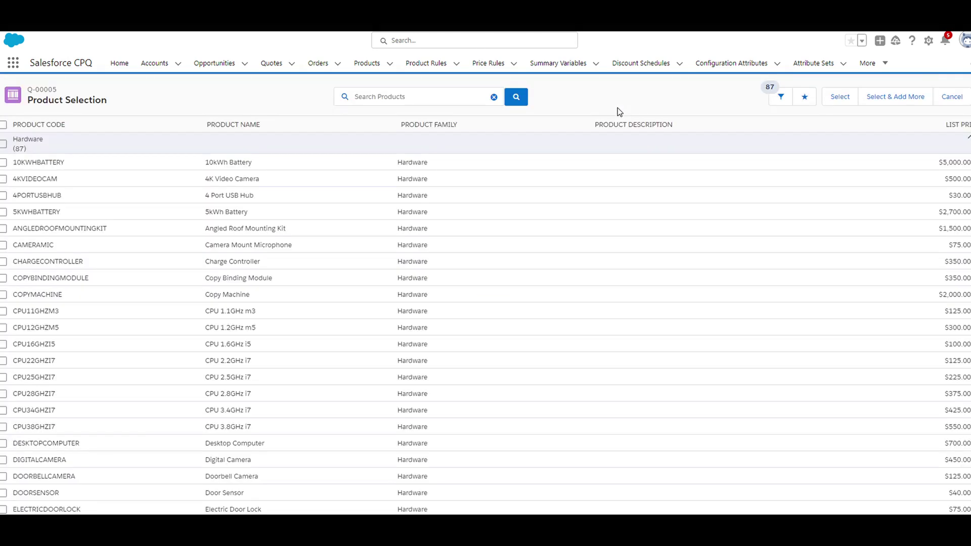
- Find the 13" Laptop (LAPTOP13) in the catalogue and add it to the quote
left_click(390, 98)
type("13")
left_click(386, 120)
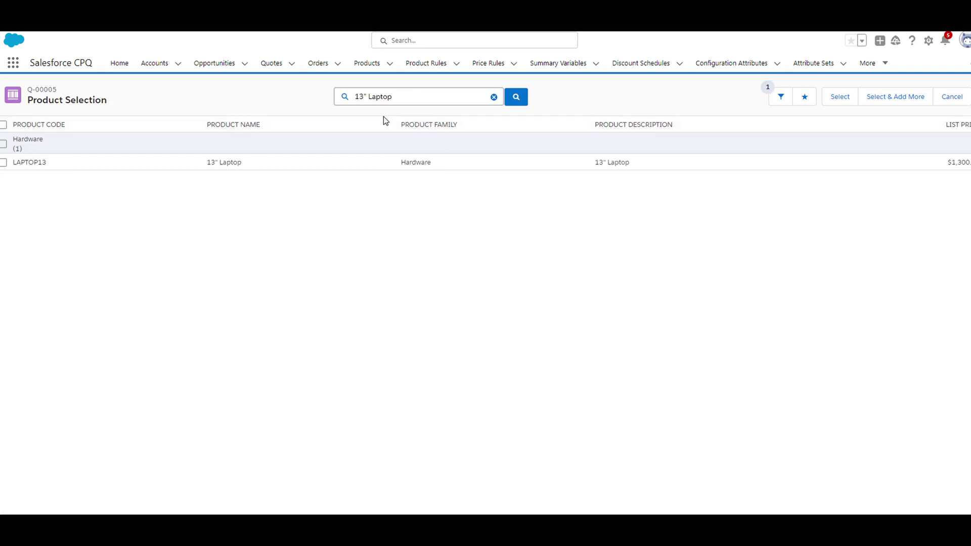
left_click(3, 163)
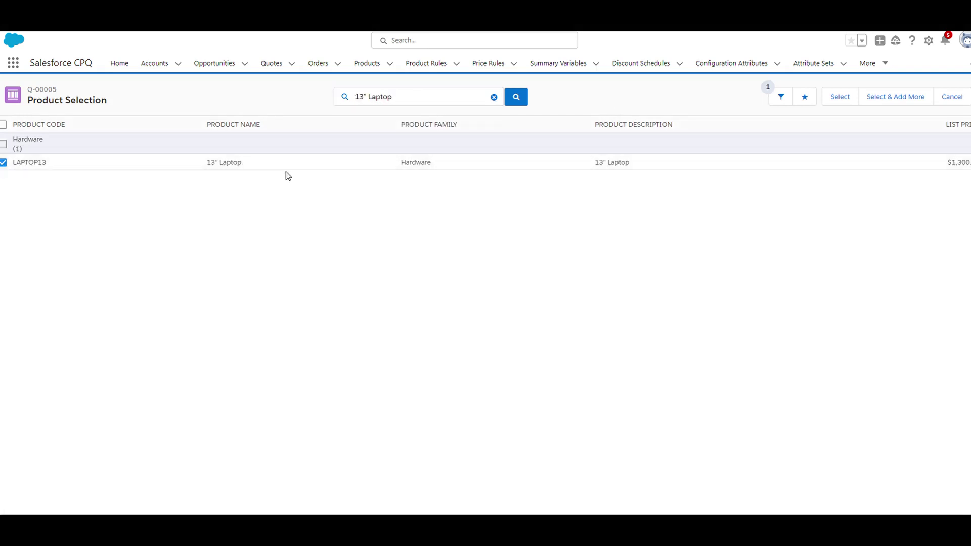
left_click(845, 97)
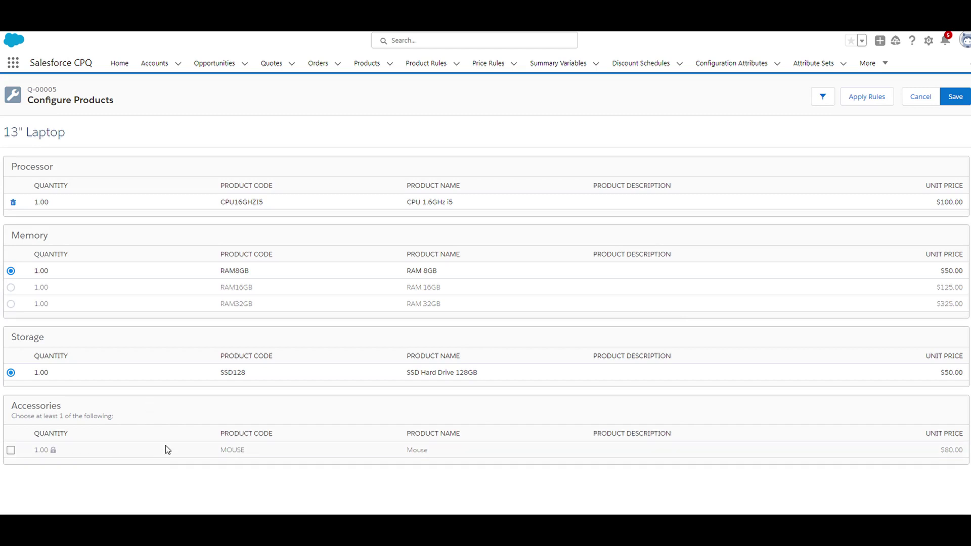
- Include the Mouse accessory in the laptop bundle at quantity 1.00
left_click(10, 451)
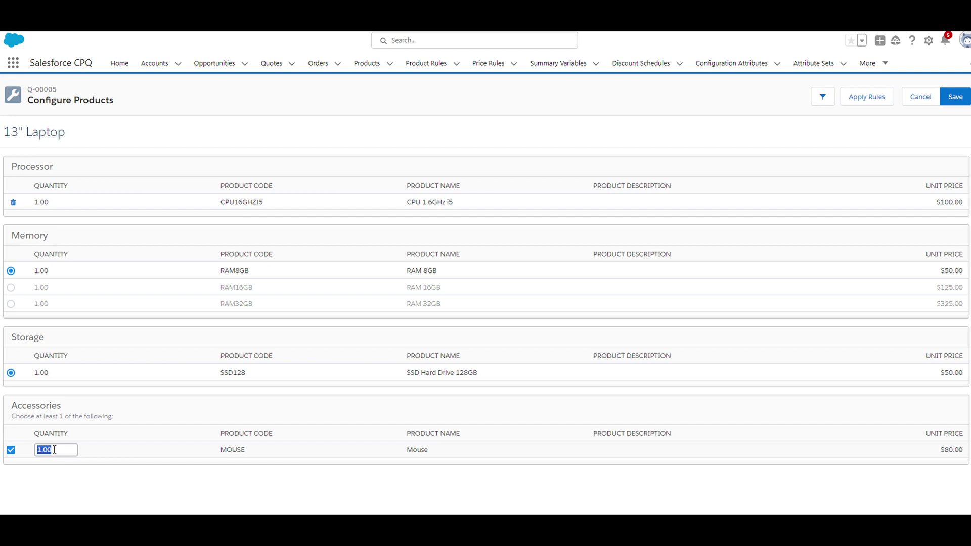
left_click(164, 269)
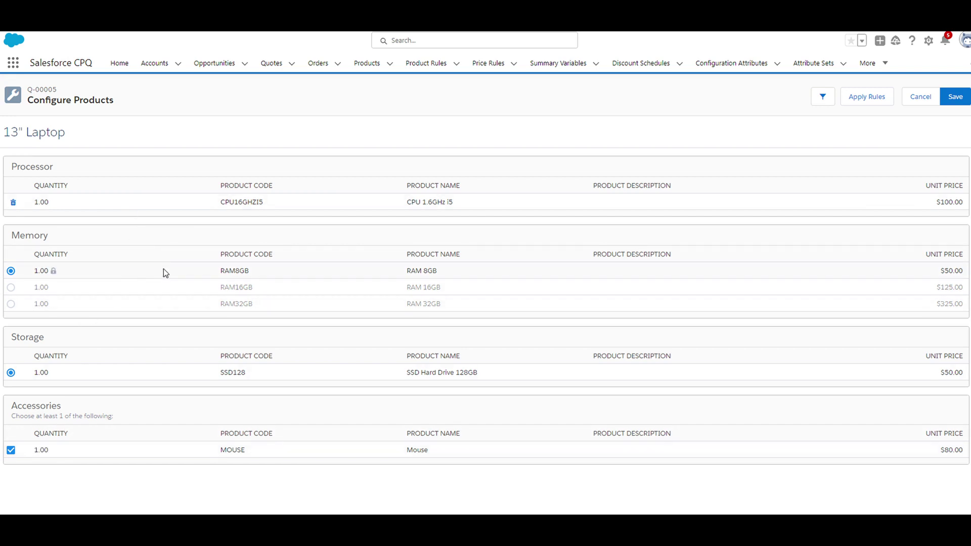